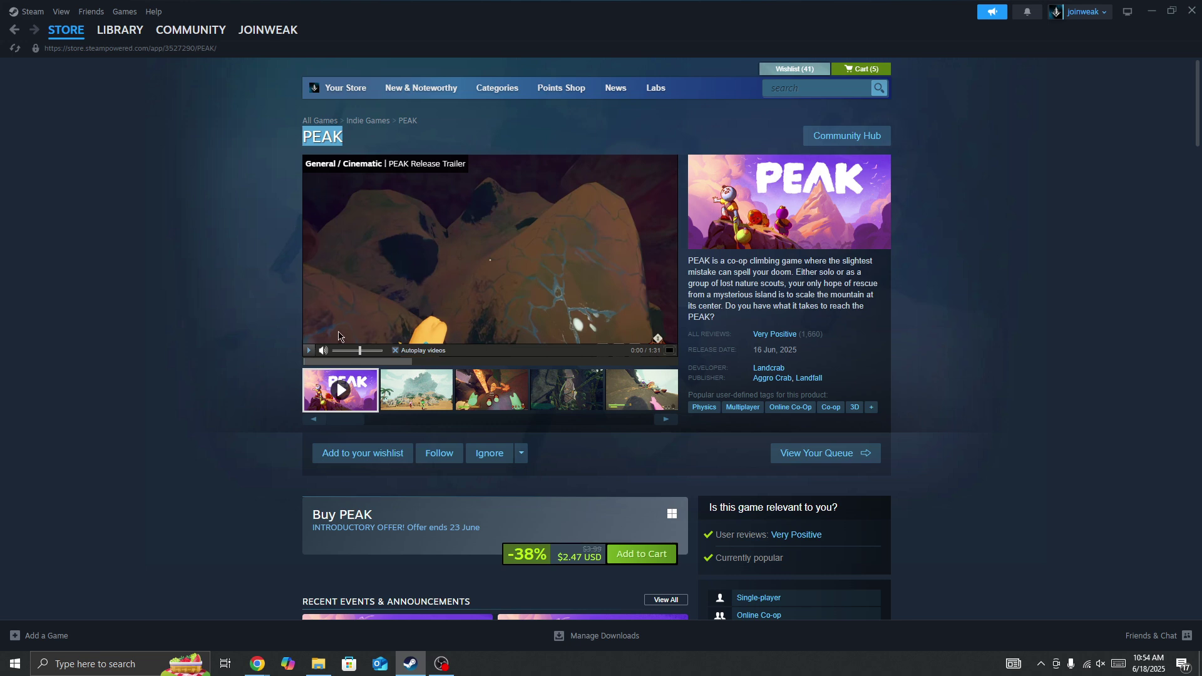
{"action": "scroll", "coordinate": [180, 430], "scroll_direction": "down", "scroll_amount": 5}
{"action": "scroll", "coordinate": [179, 430], "scroll_direction": "down", "scroll_amount": 8}
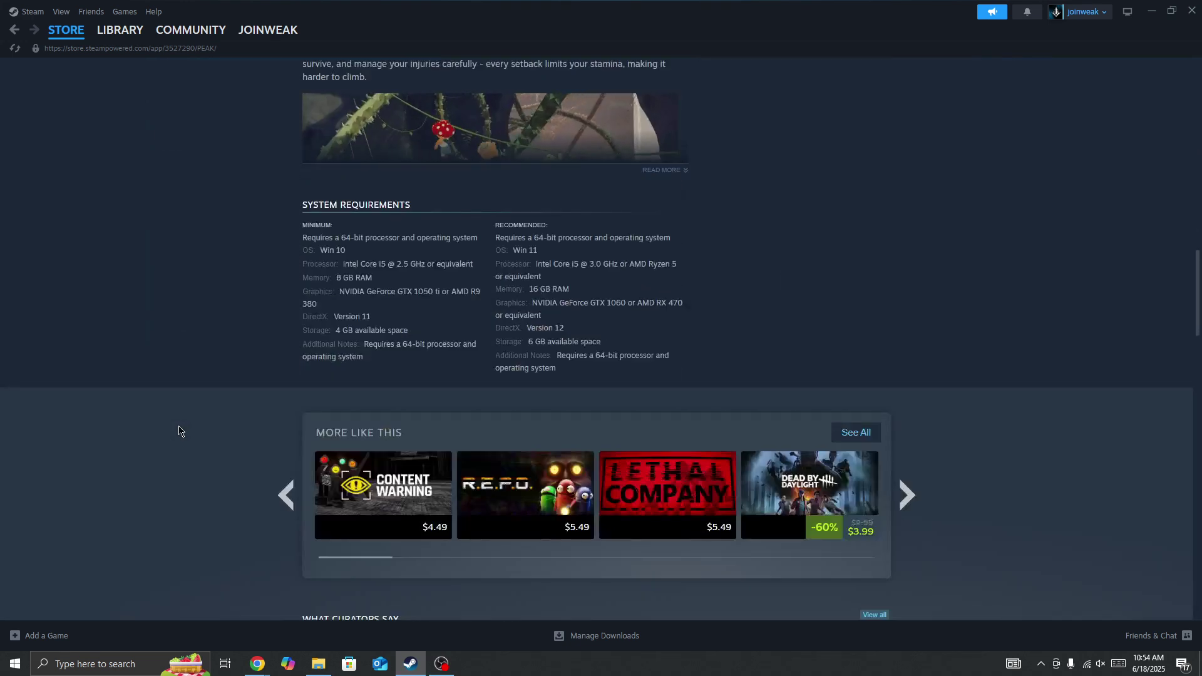
{"action": "scroll", "coordinate": [179, 430], "scroll_direction": "up", "scroll_amount": 5}
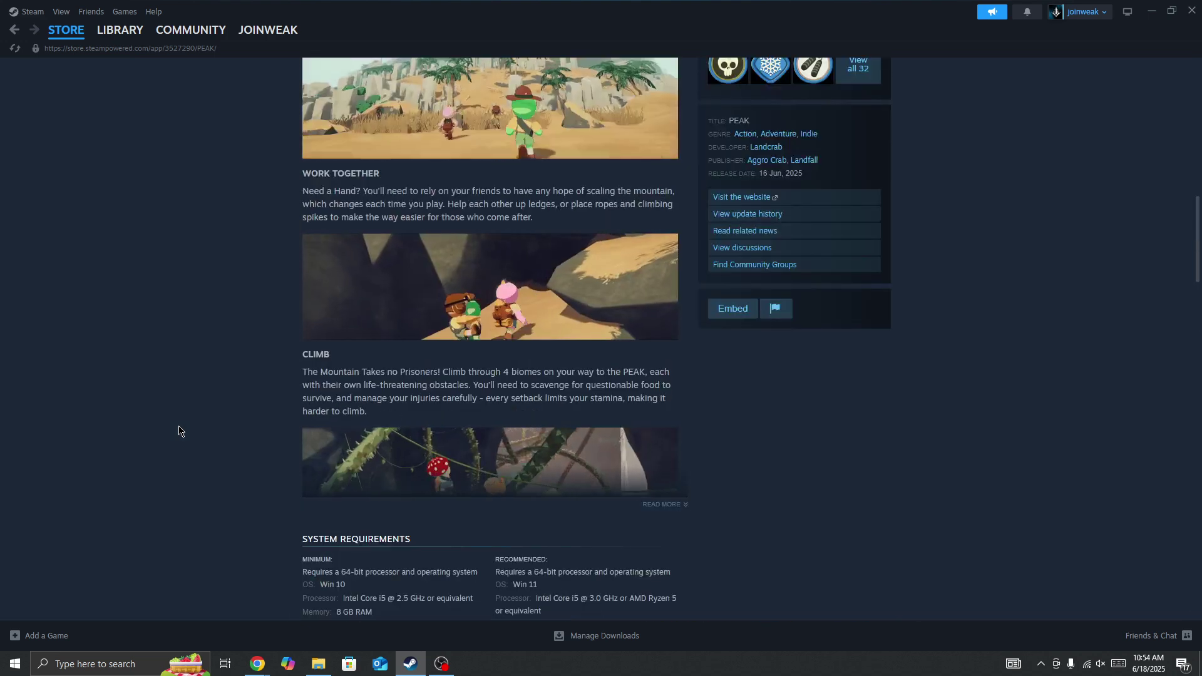
{"action": "scroll", "coordinate": [180, 431], "scroll_direction": "up", "scroll_amount": 5}
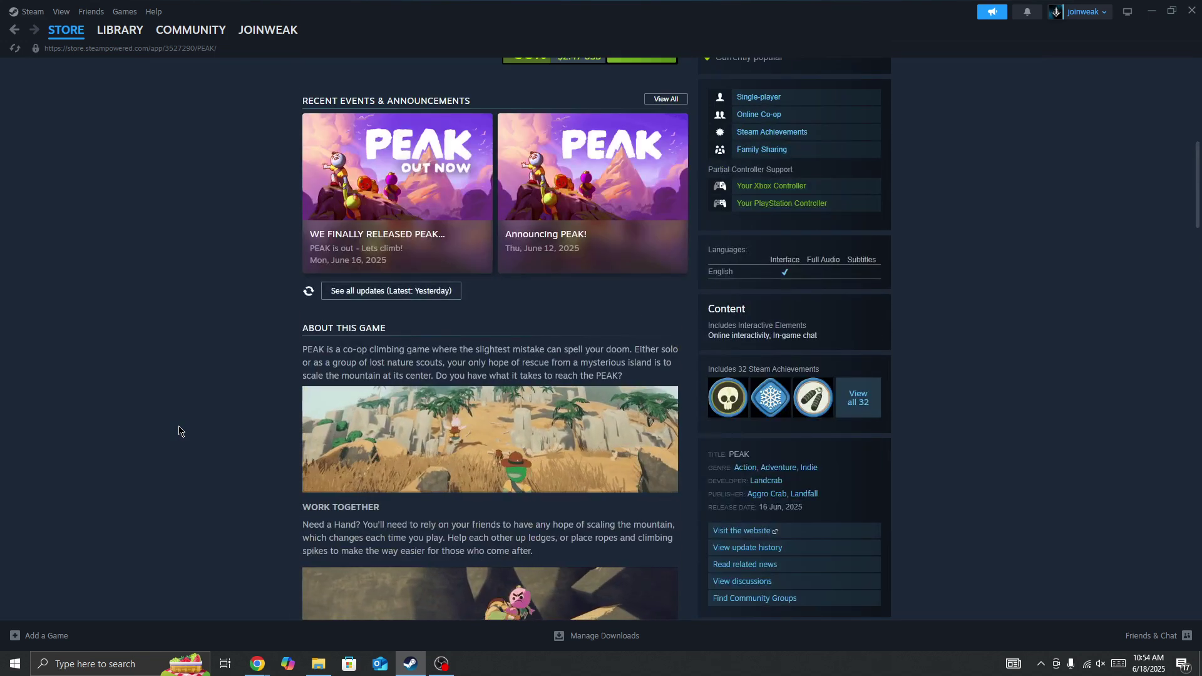
{"action": "scroll", "coordinate": [180, 430], "scroll_direction": "down", "scroll_amount": 2}
{"action": "scroll", "coordinate": [180, 430], "scroll_direction": "down", "scroll_amount": 2}
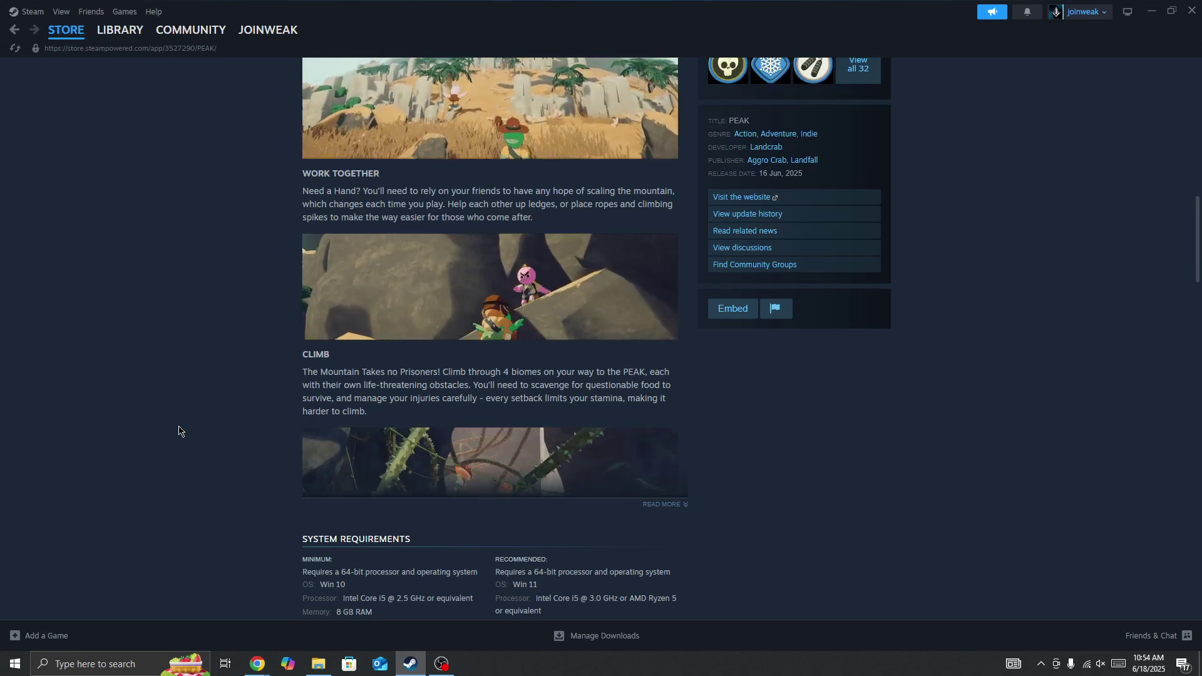
{"action": "scroll", "coordinate": [180, 430], "scroll_direction": "up", "scroll_amount": 4}
{"action": "scroll", "coordinate": [179, 430], "scroll_direction": "up", "scroll_amount": 6}
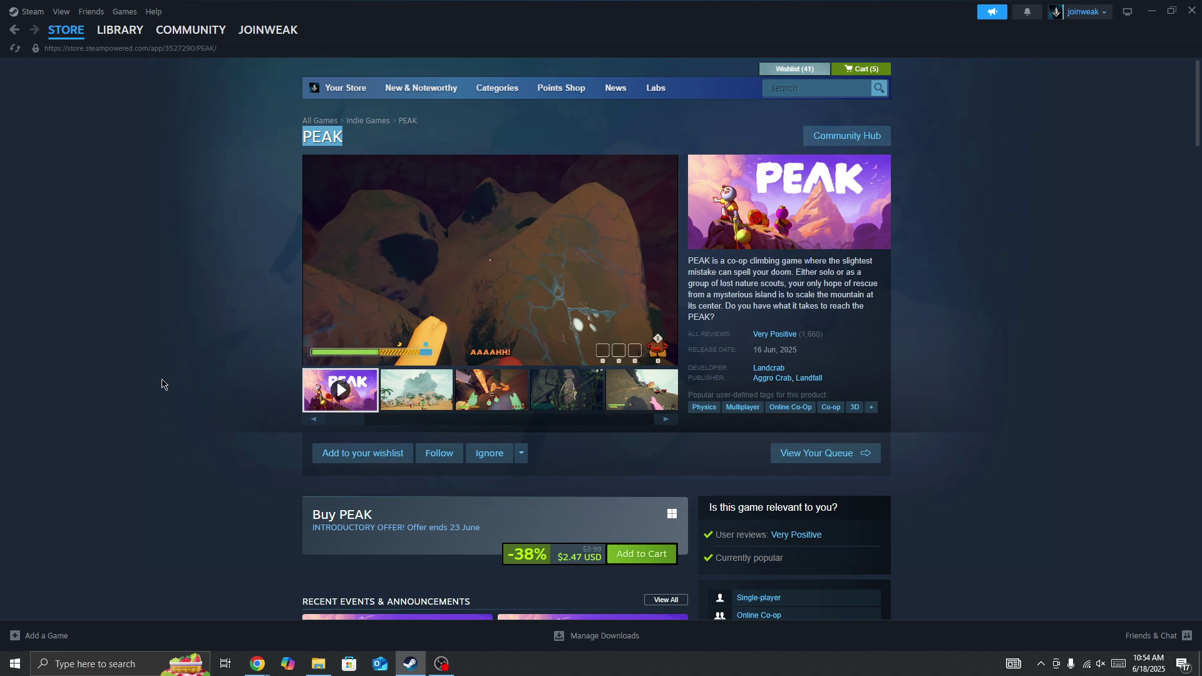
{"action": "mouse_move", "coordinate": [120, 29]}
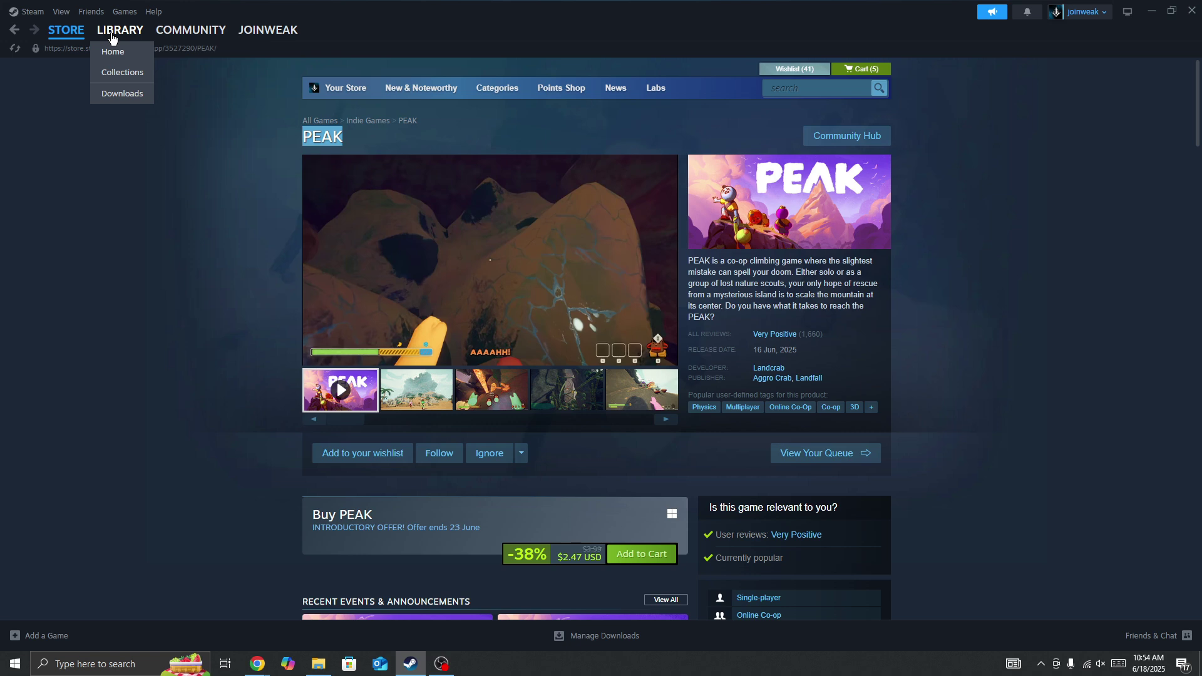
- Go to the library Collections and bring up Rainbow Six Siege X's context menu
{"action": "left_click", "coordinate": [109, 71]}
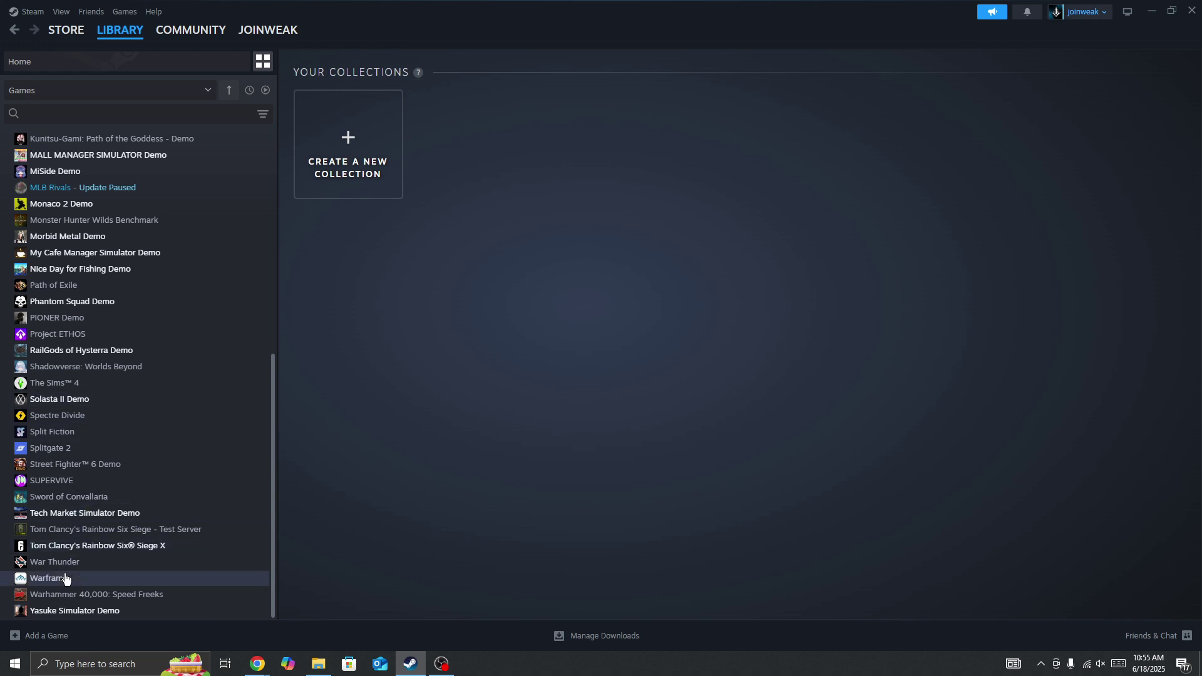
{"action": "right_click", "coordinate": [75, 546]}
- Open Rainbow Six Siege X's Properties at Installed Files, then switch to OBS Studio
{"action": "left_click", "coordinate": [113, 531]}
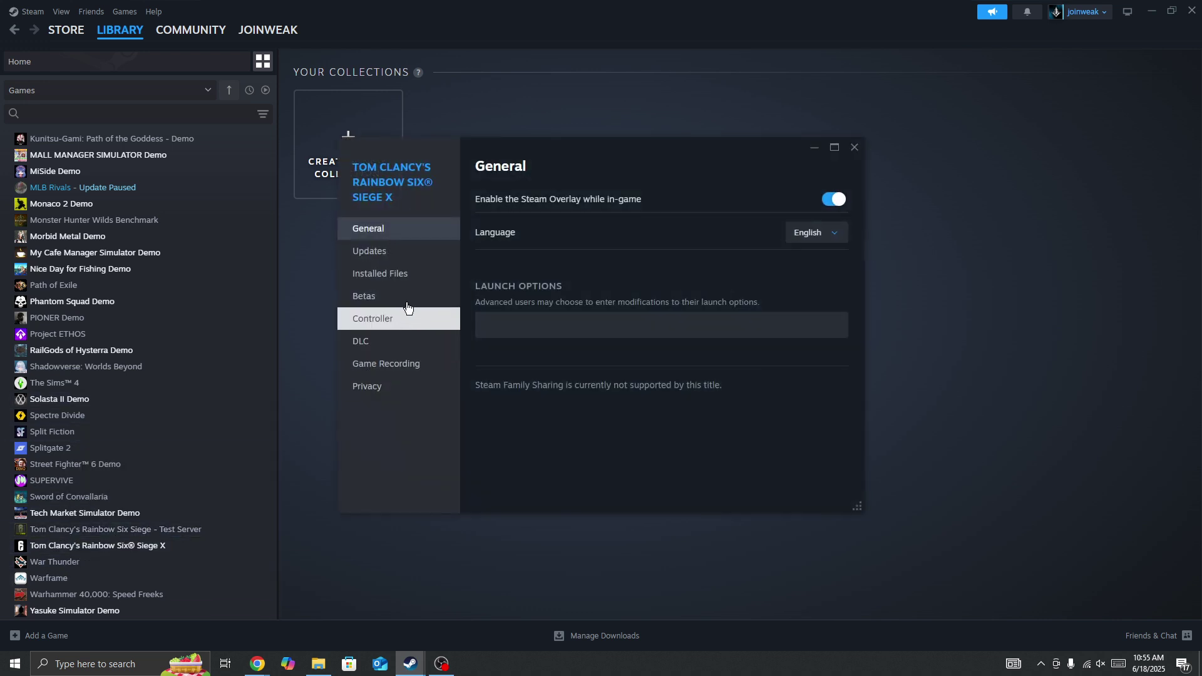
{"action": "left_click", "coordinate": [395, 274]}
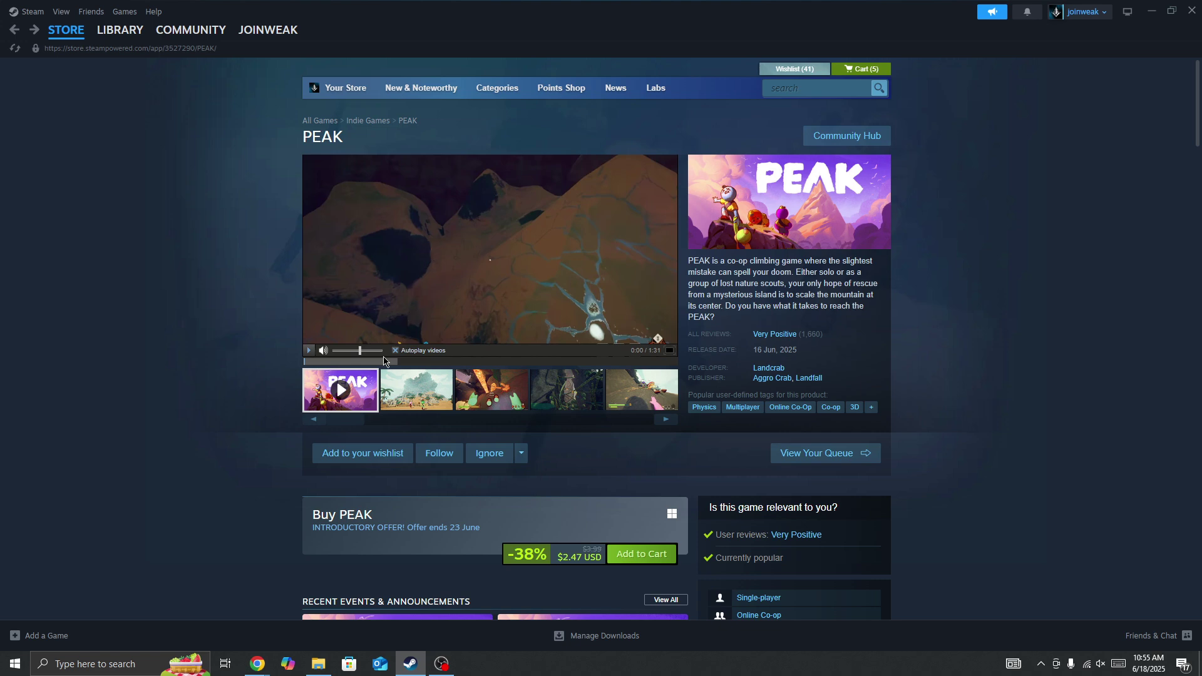
{"action": "left_click", "coordinate": [440, 665]}
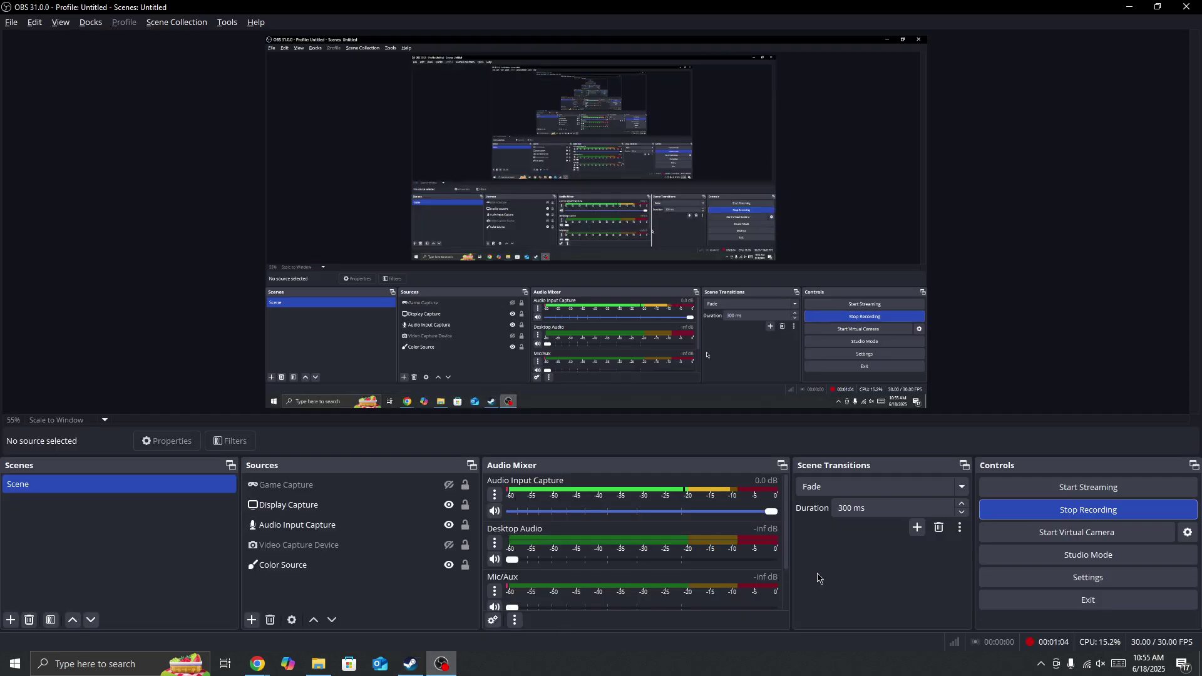